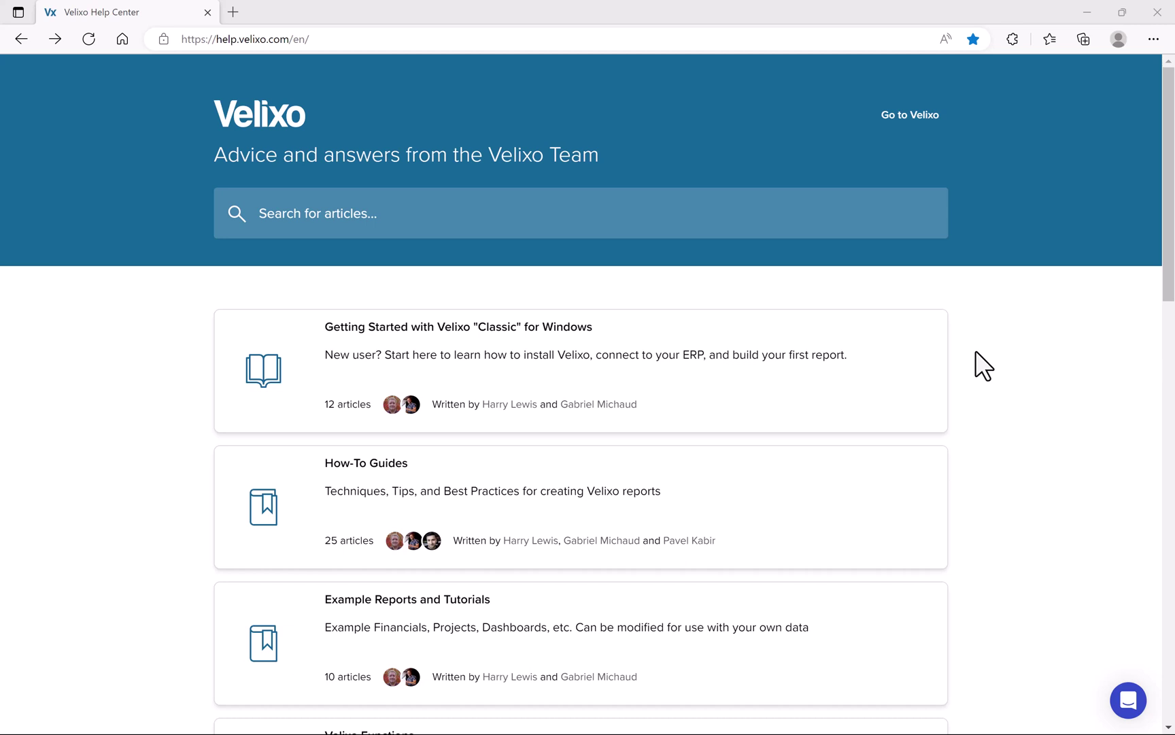
# - Download the Insider Channel Velixo.msi installer from the 'Download and install the Excel add-in' article
pyautogui.click(632, 344)
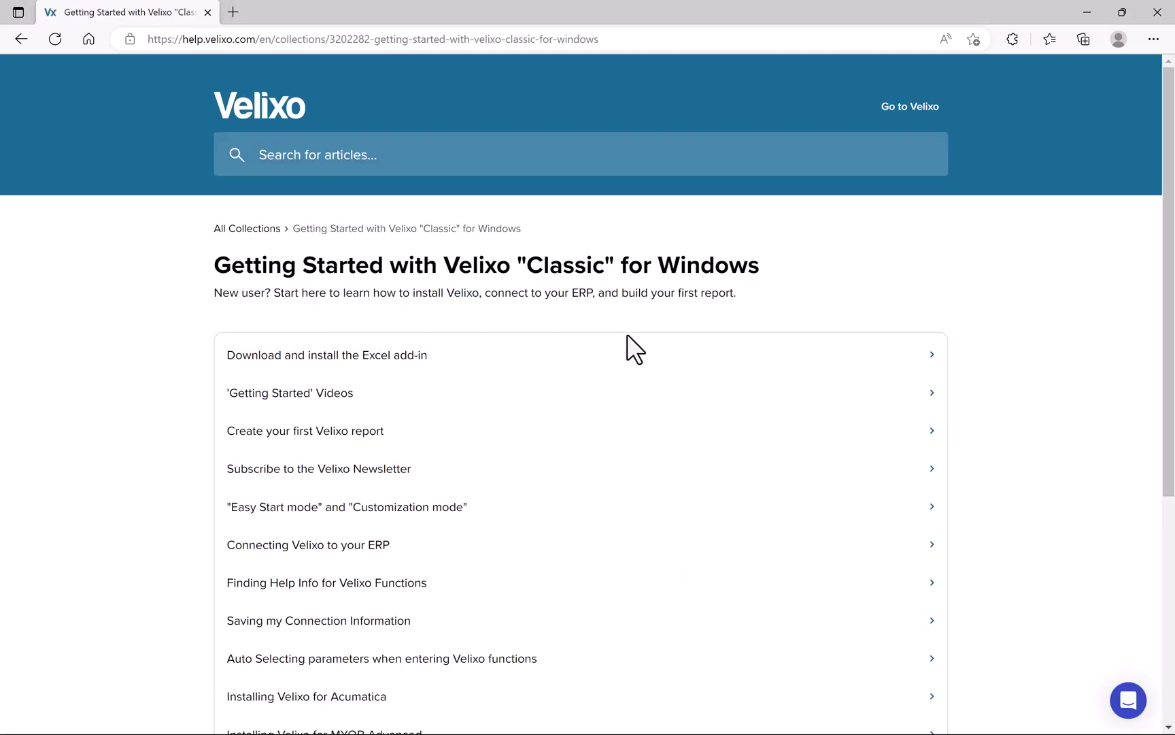
pyautogui.click(489, 367)
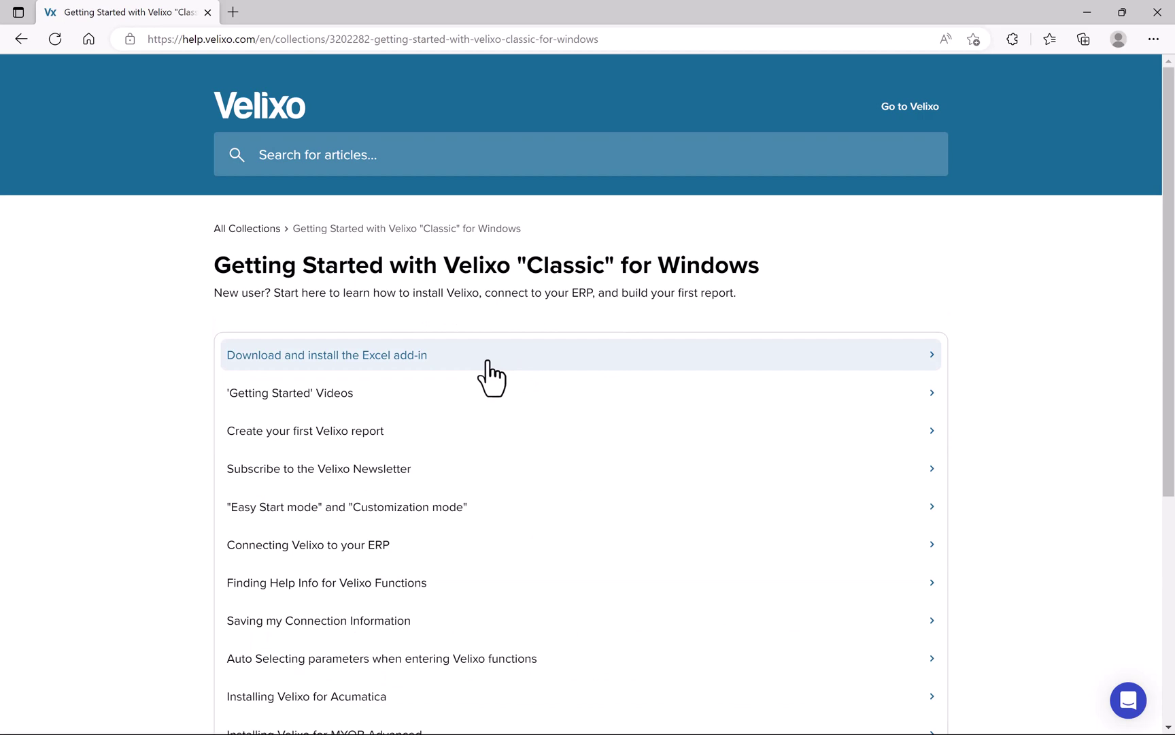
pyautogui.scroll(-3, 490, 359)
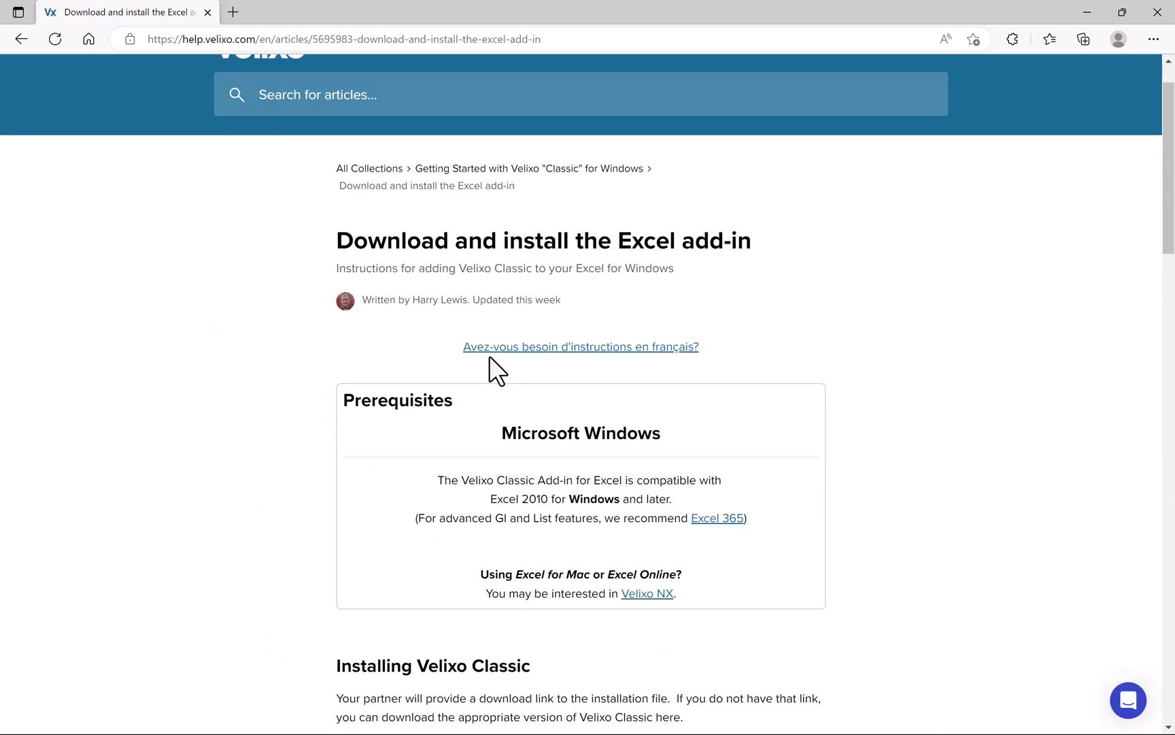
pyautogui.scroll(-3, 489, 359)
pyautogui.scroll(-3, 489, 359)
pyautogui.scroll(-3, 489, 359)
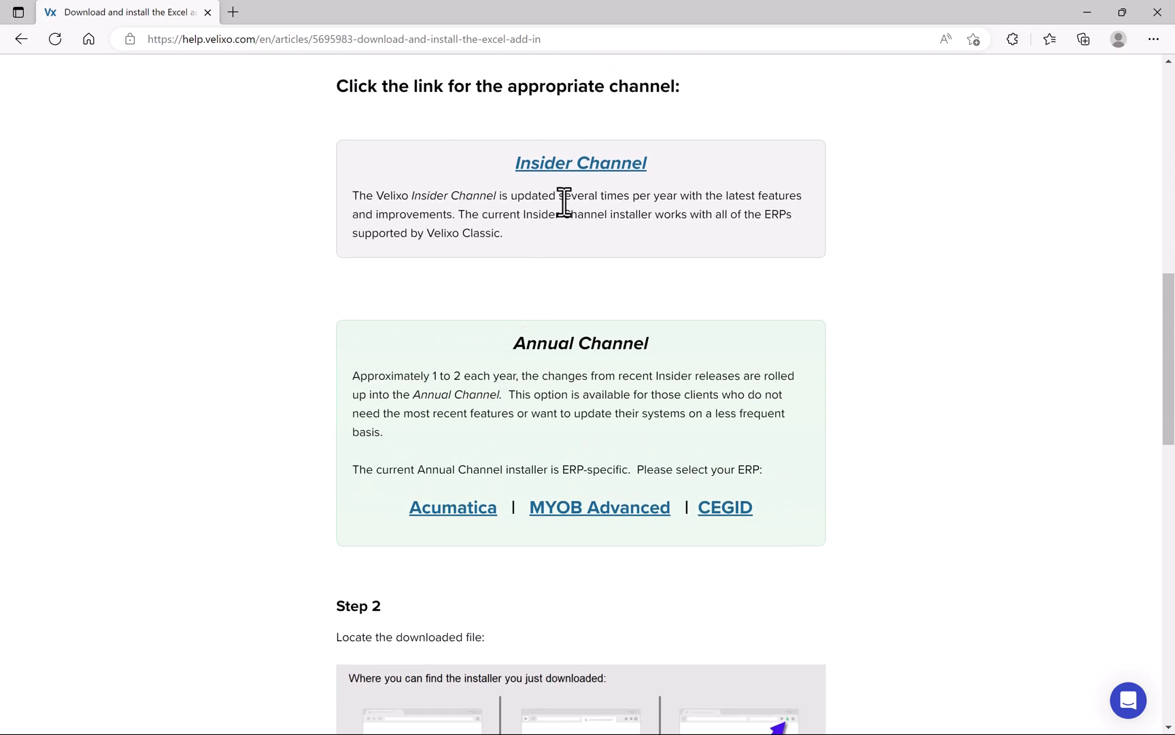
pyautogui.click(571, 170)
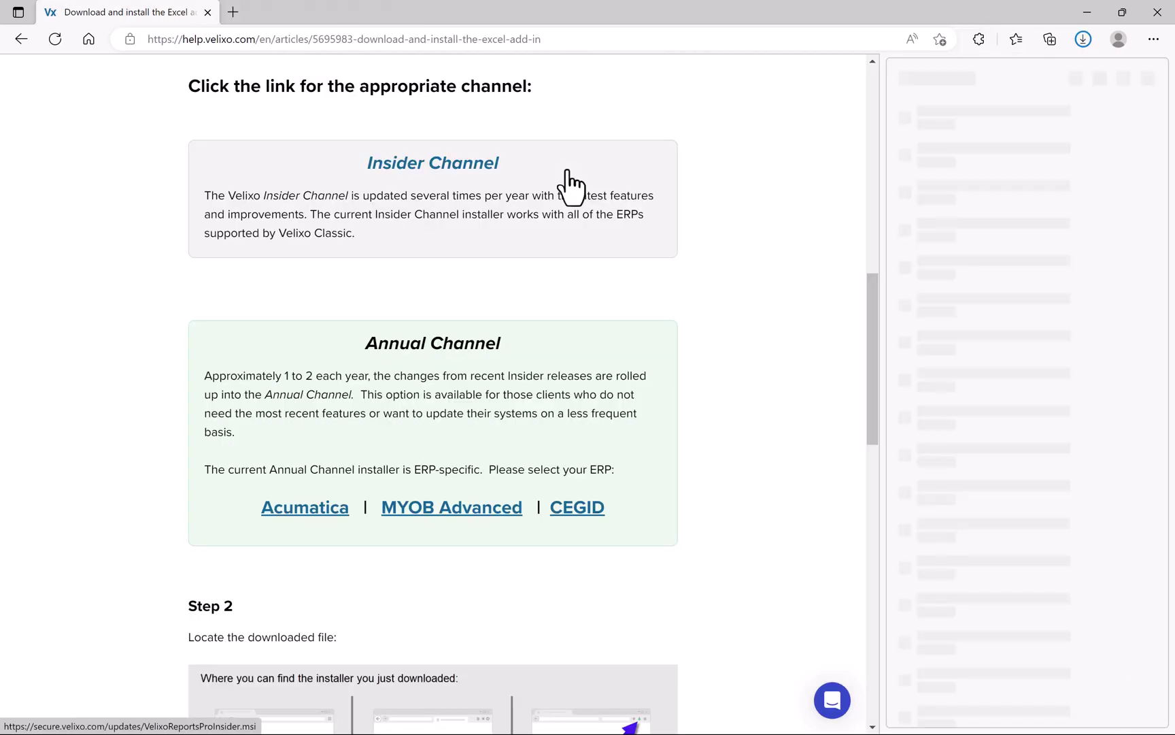
pyautogui.moveTo(1027, 117)
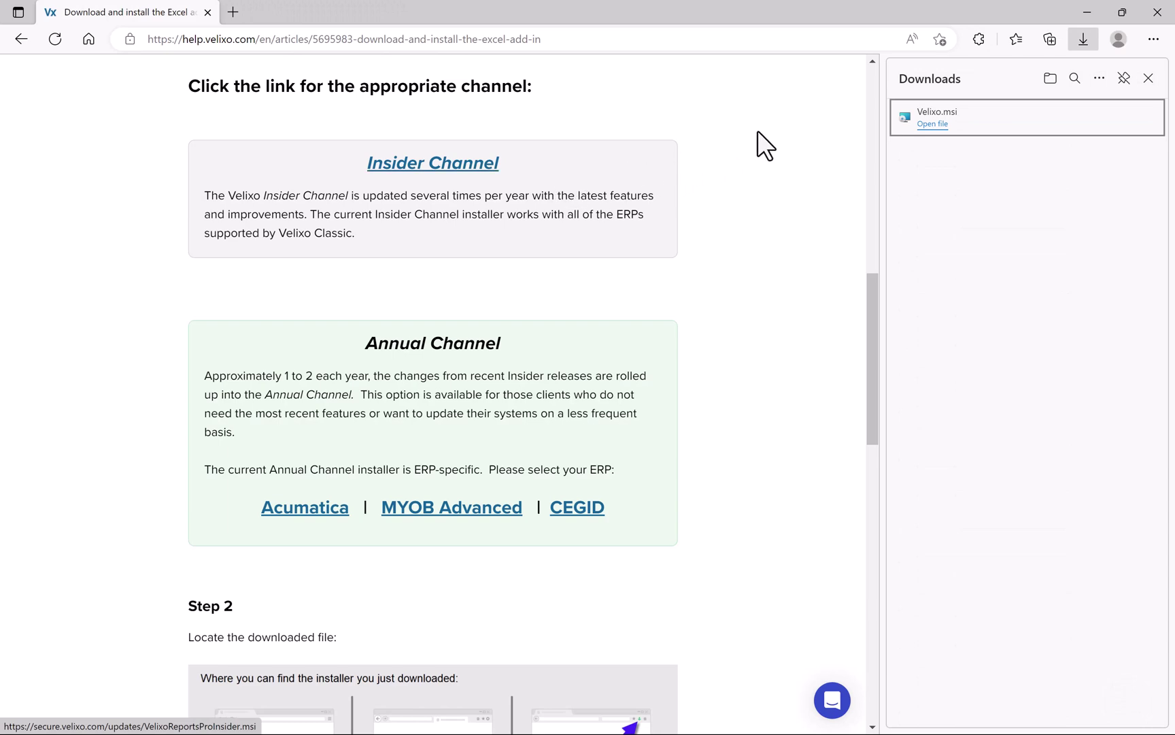
# - Run Velixo.msi, accept the licence, and install Velixo 7.0.668.8899 with Excel launching afterwards
pyautogui.click(931, 125)
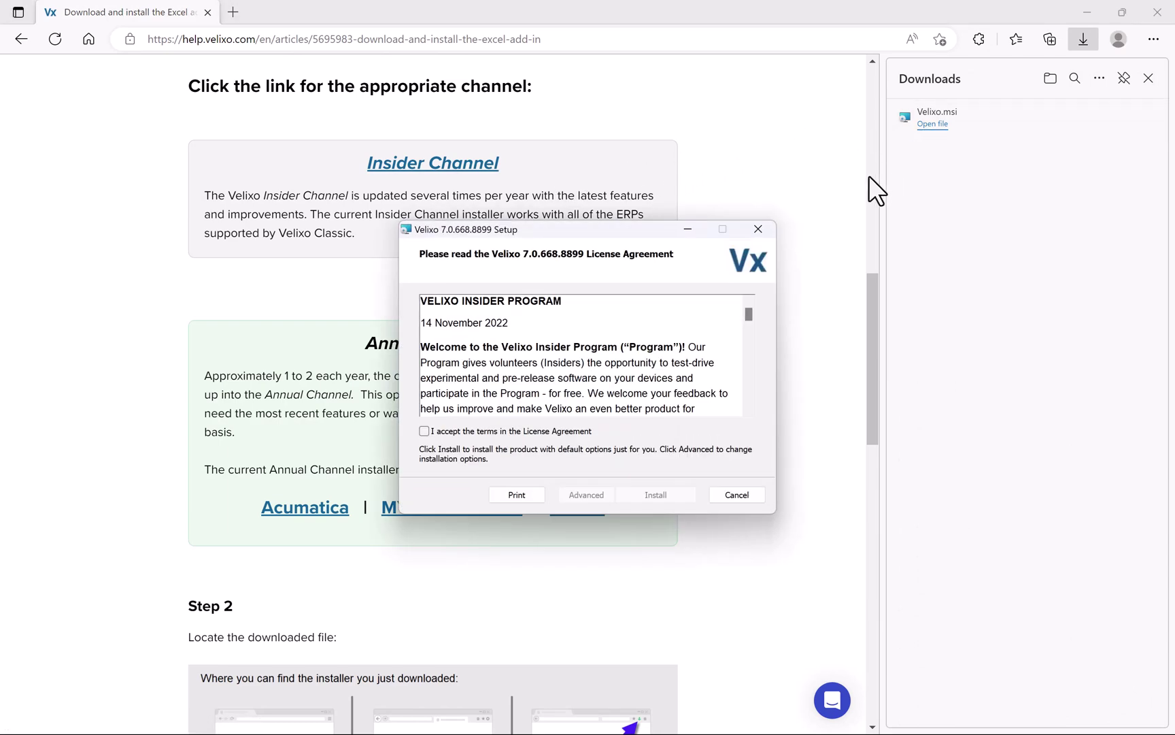
pyautogui.click(426, 431)
pyautogui.click(657, 495)
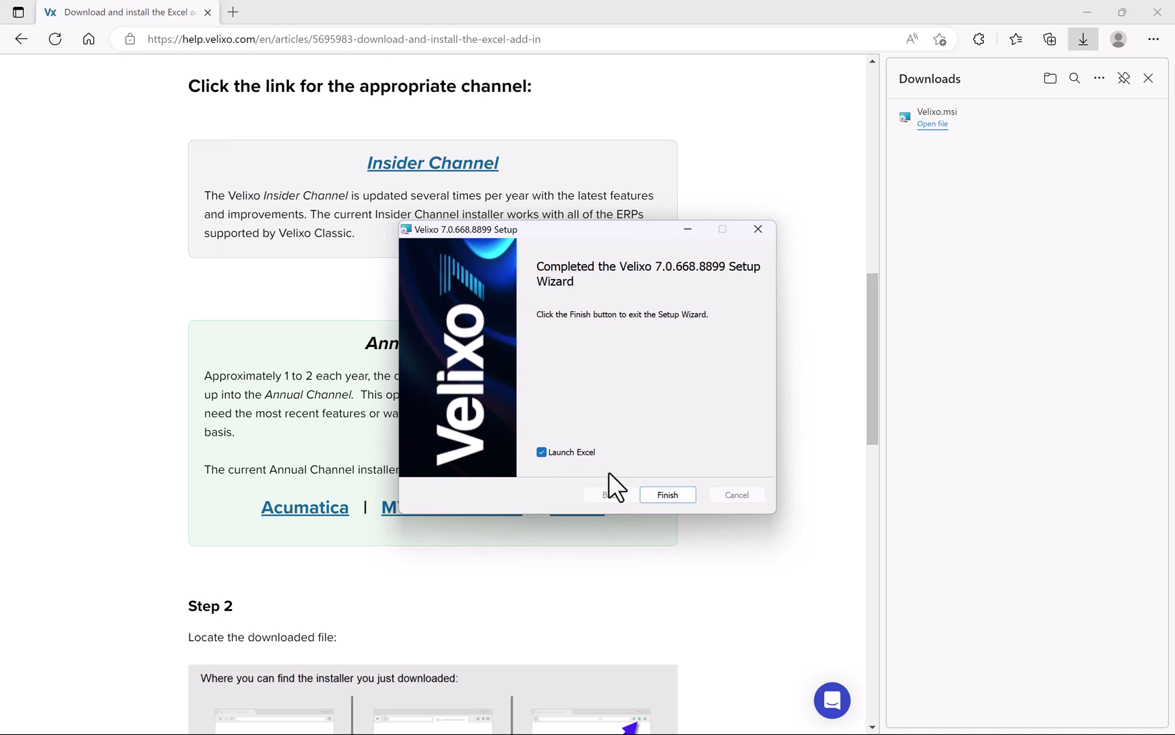
pyautogui.click(671, 497)
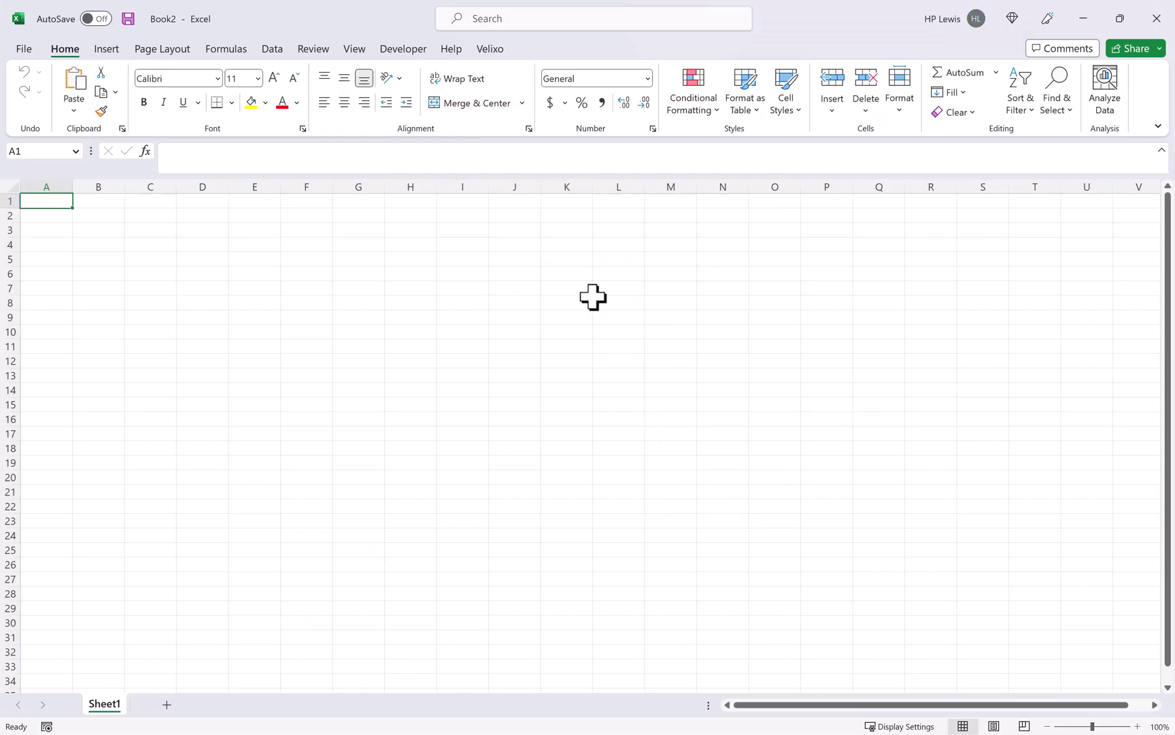
# - From the Velixo tab's Connection Manager, start a new connection named ERP
pyautogui.click(501, 47)
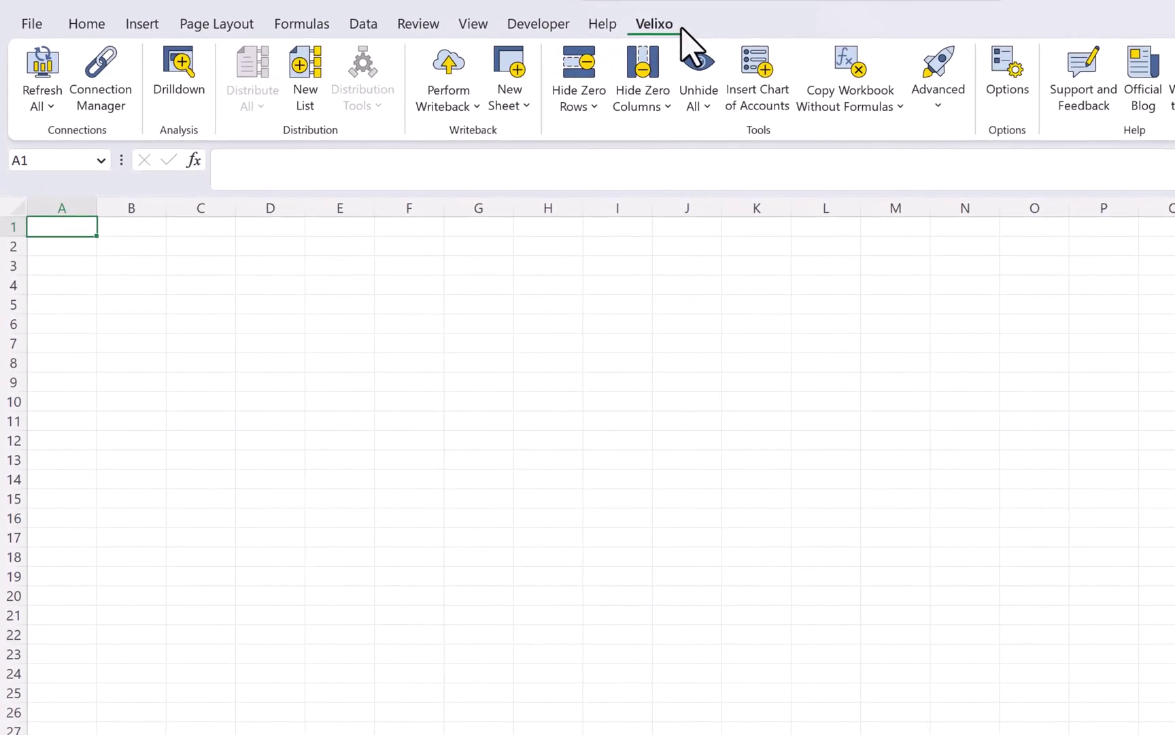
pyautogui.click(100, 78)
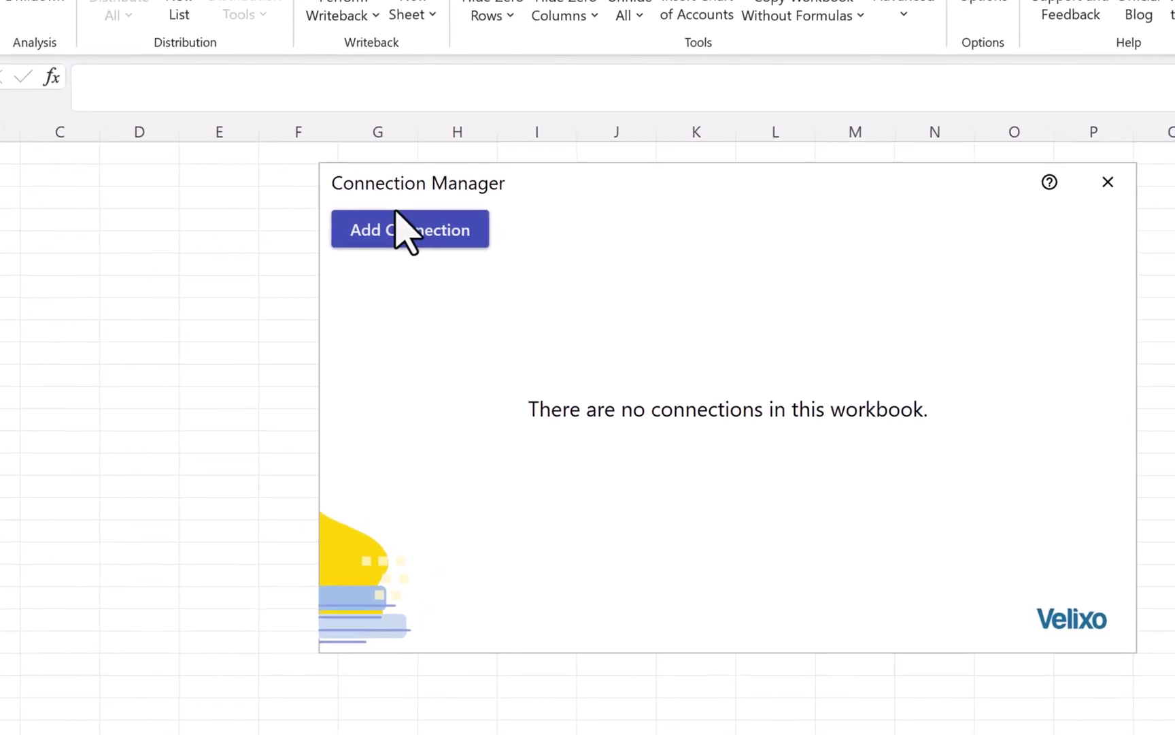
pyautogui.click(487, 279)
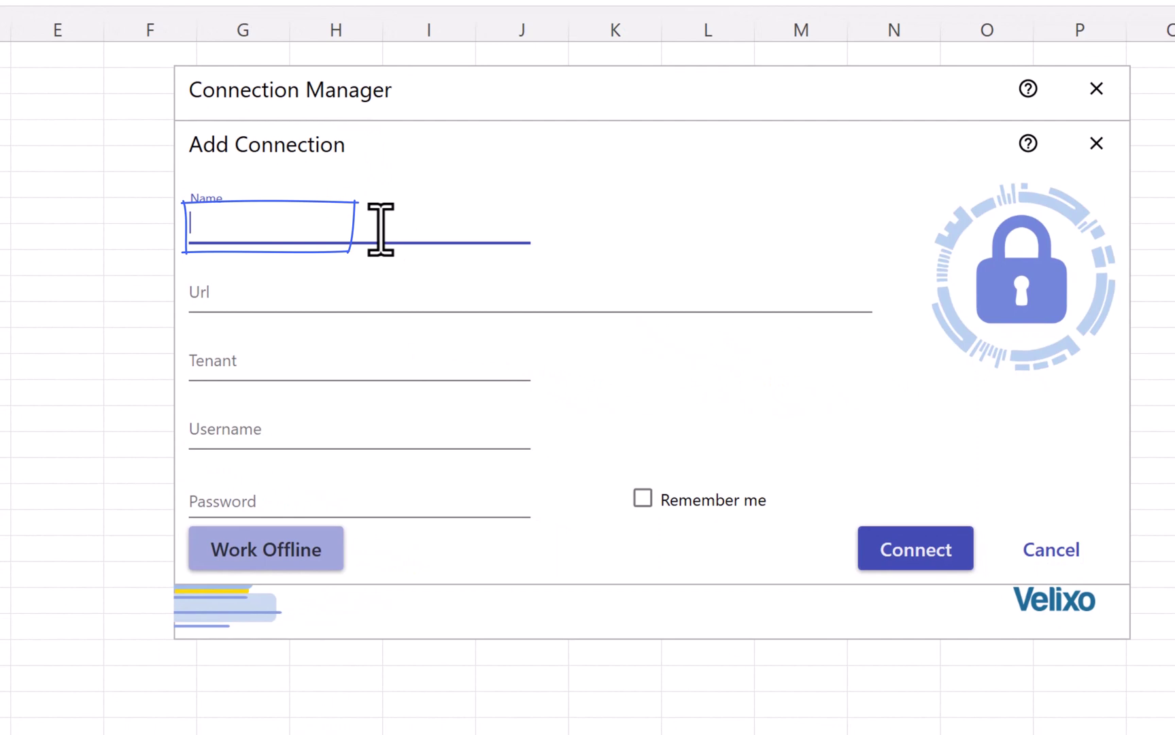
pyautogui.write('ERP')
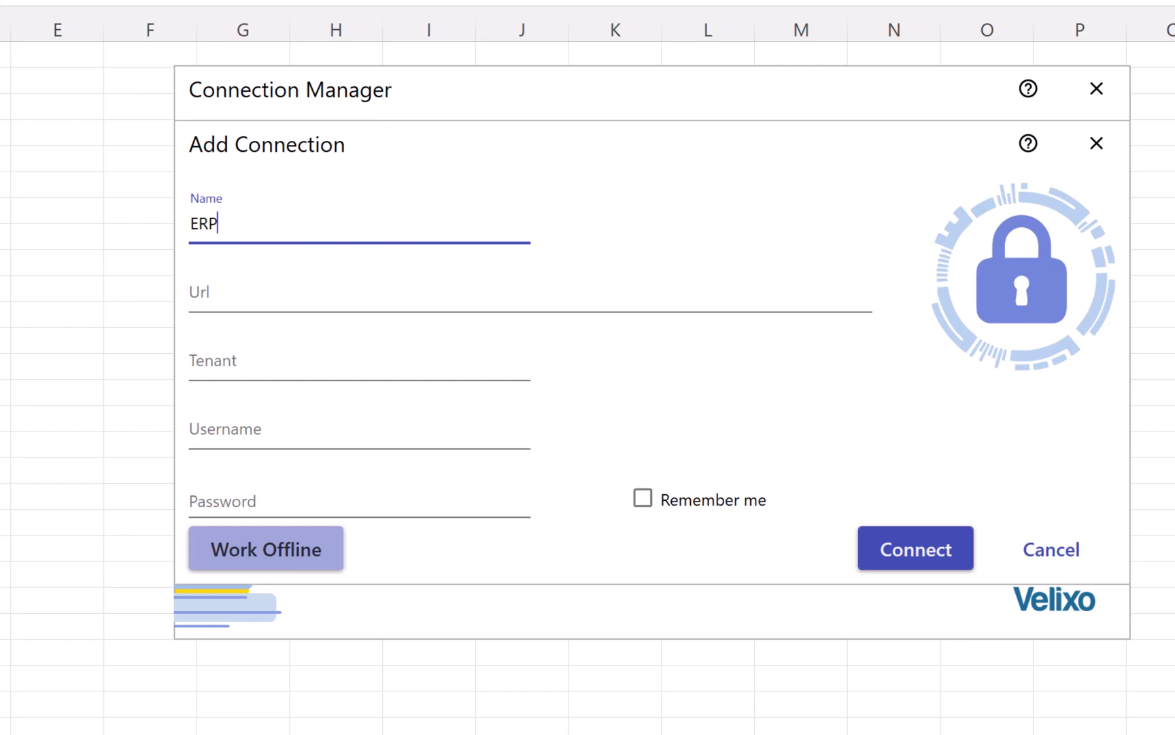
# - Copy the Acumatica login page URL and check the tenant list, keeping Company selected
pyautogui.click(364, 293)
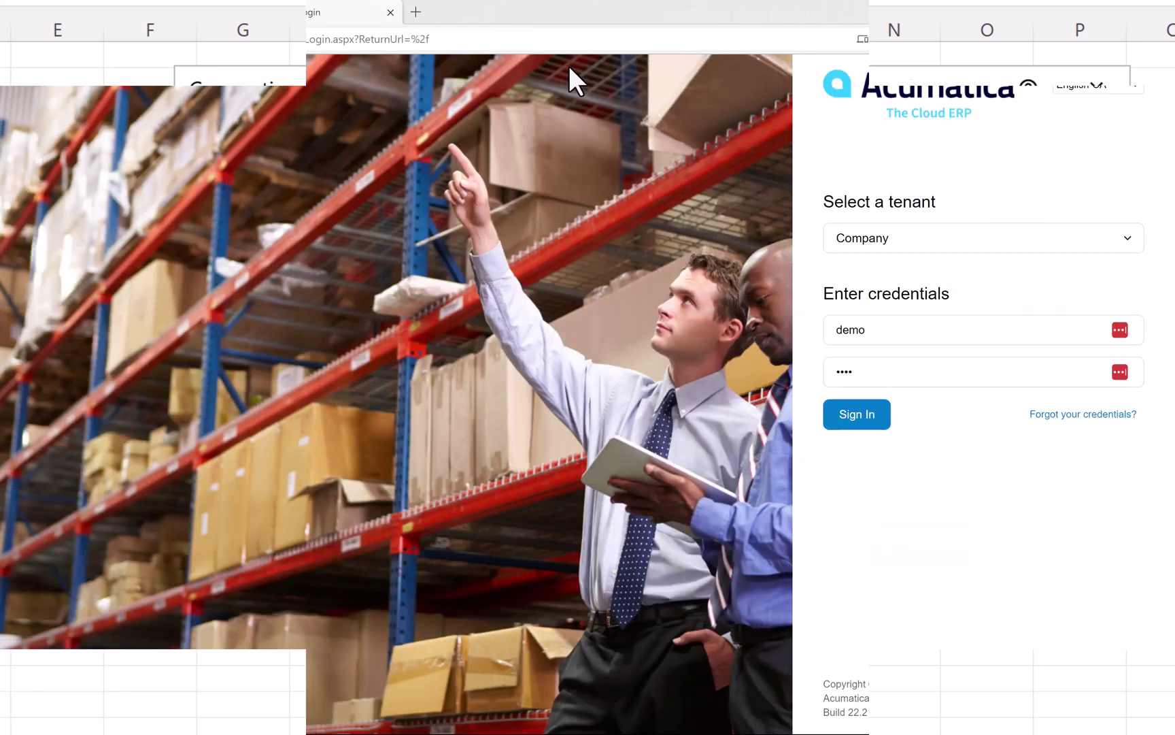
pyautogui.click(471, 39)
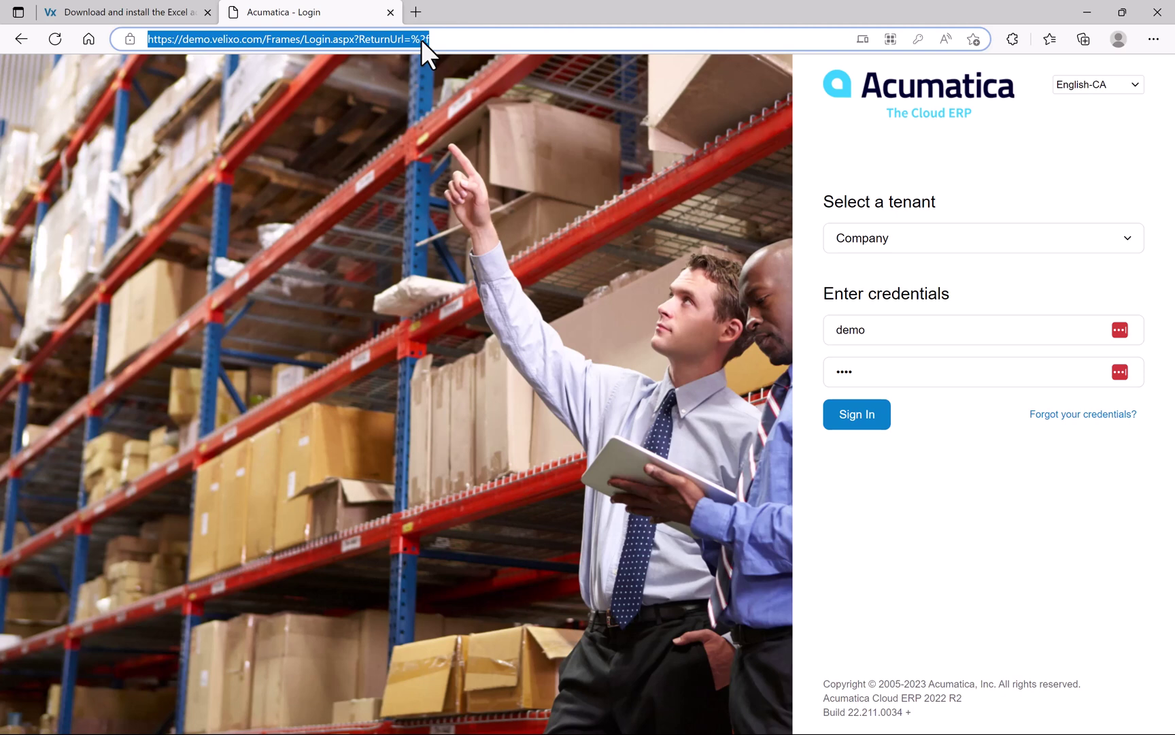
pyautogui.rightClick(422, 39)
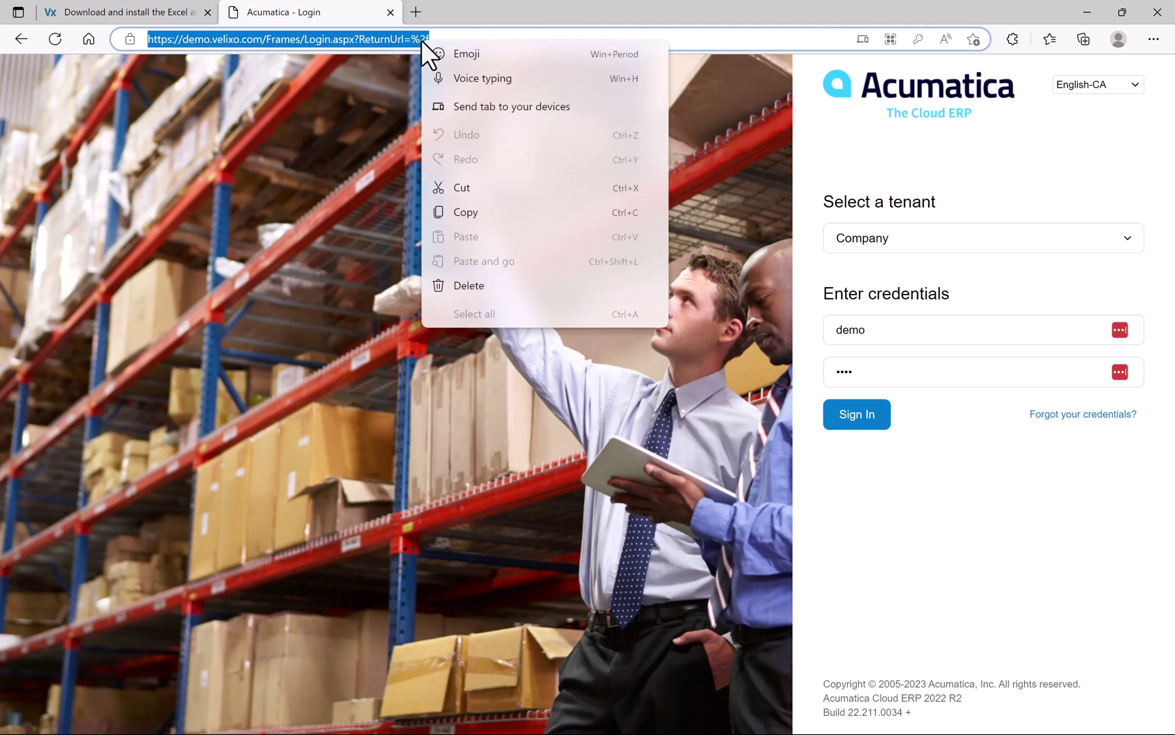
pyautogui.click(474, 215)
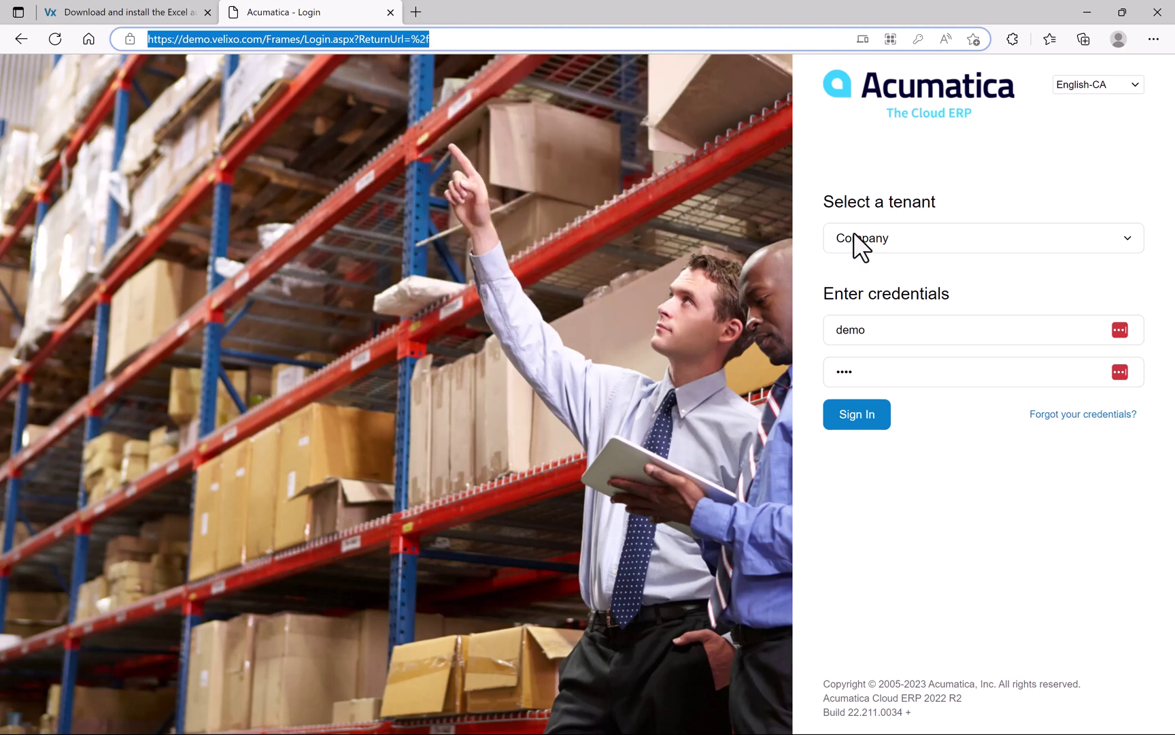
pyautogui.click(995, 233)
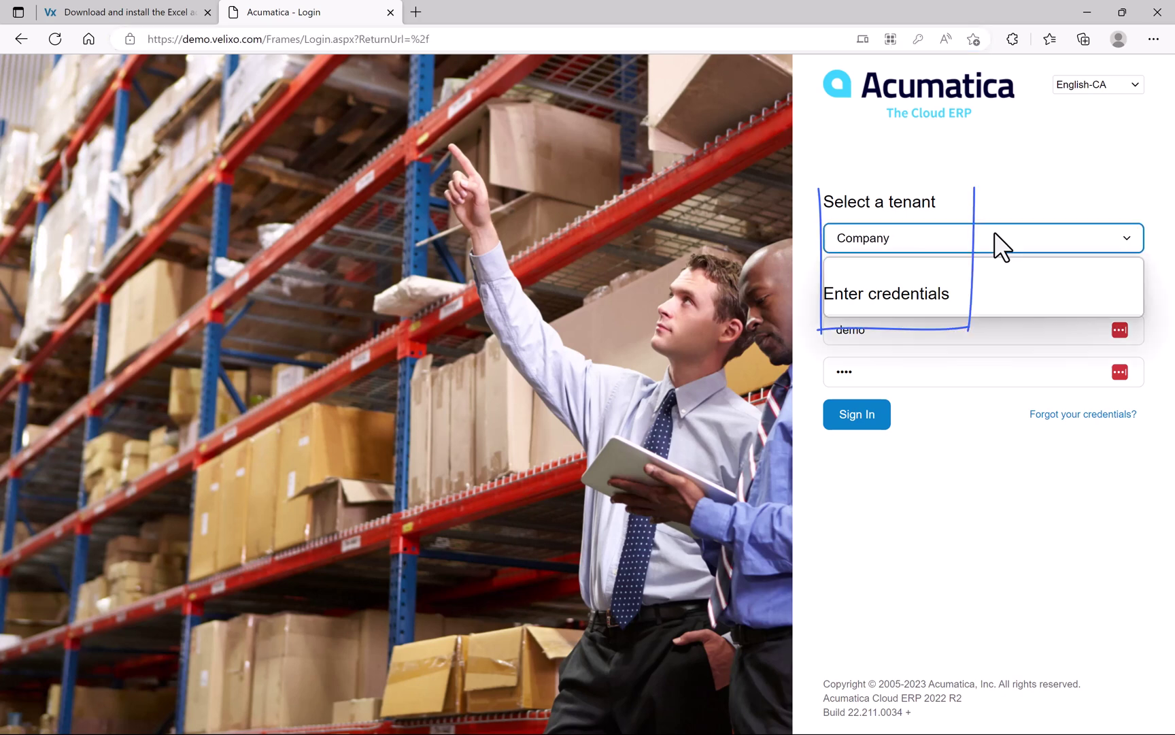
pyautogui.click(995, 232)
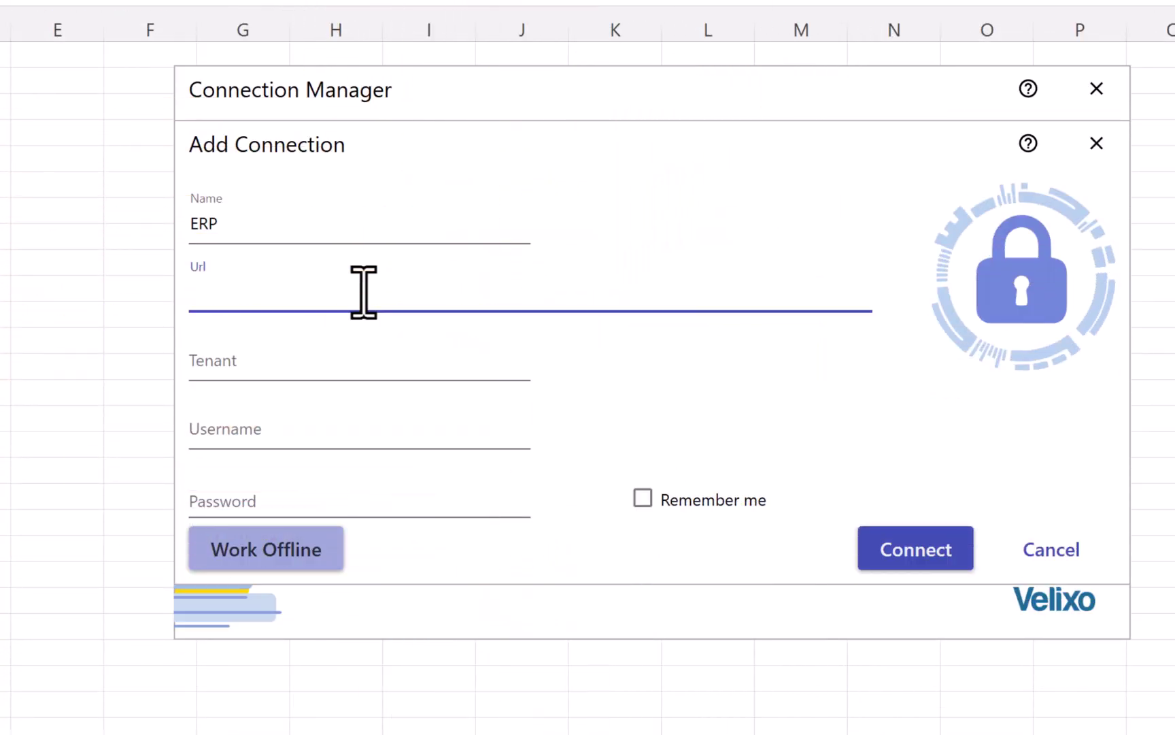
# - Enter the pasted login URL, tenant Company and username demo, then move to Password
pyautogui.rightClick(363, 291)
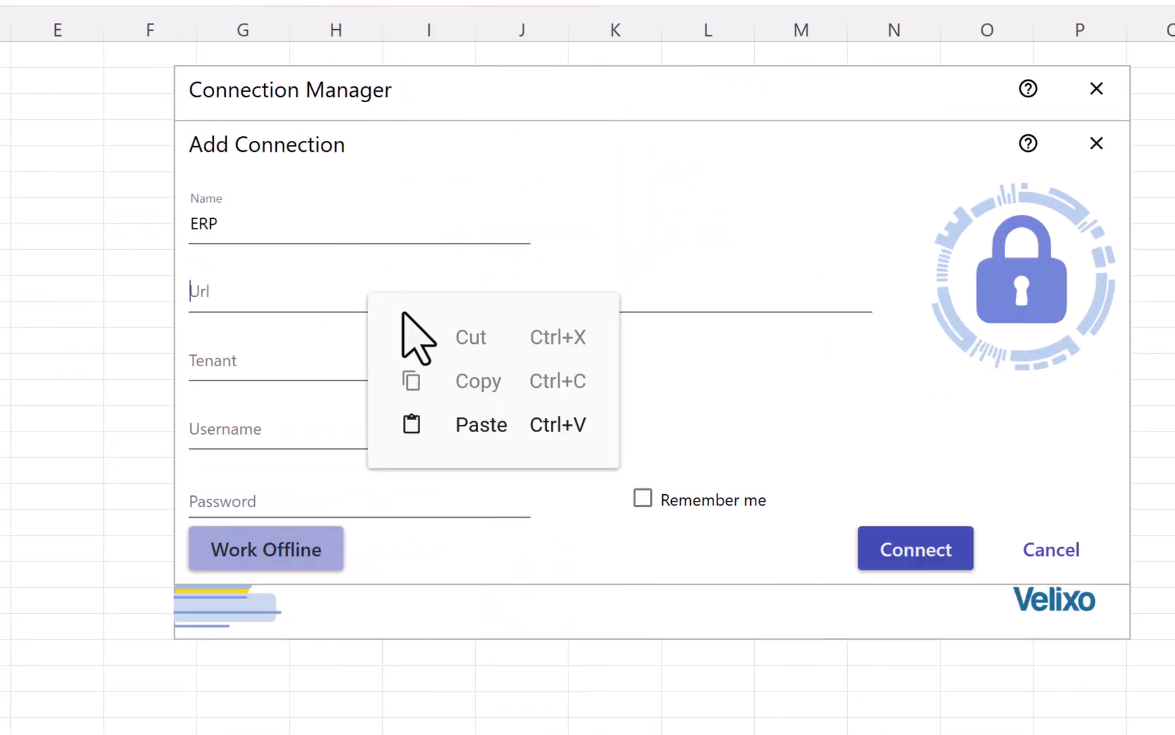
pyautogui.click(506, 422)
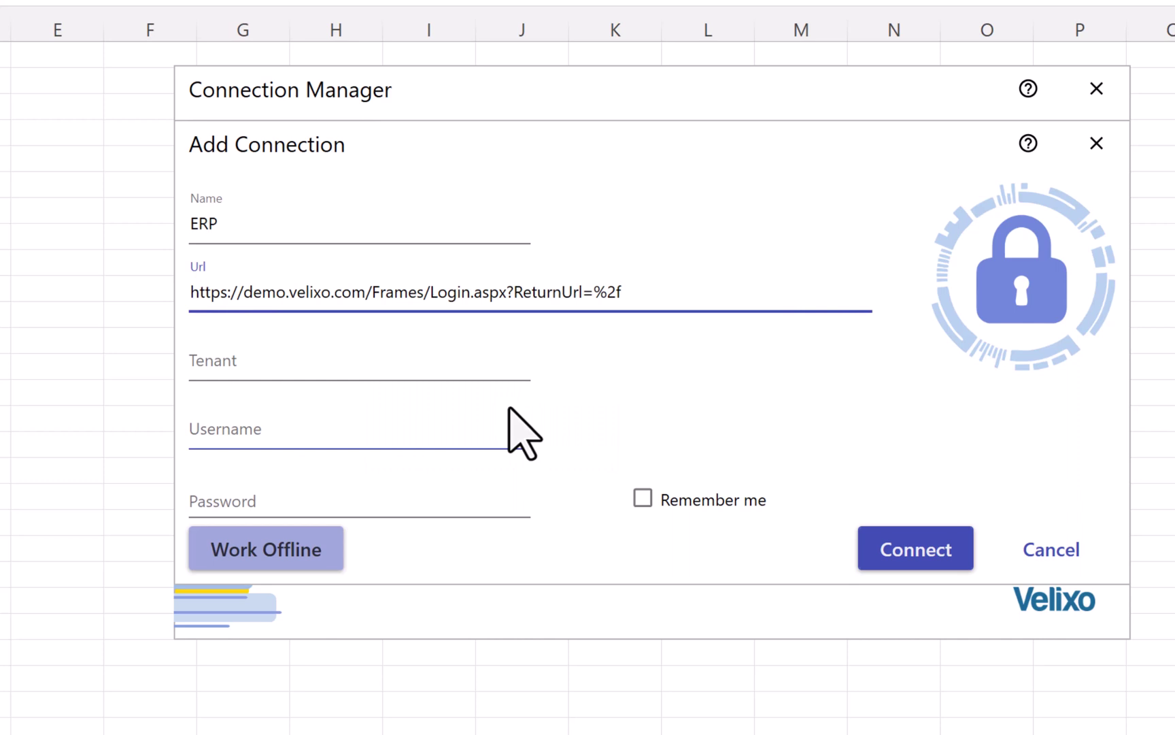
pyautogui.click(485, 373)
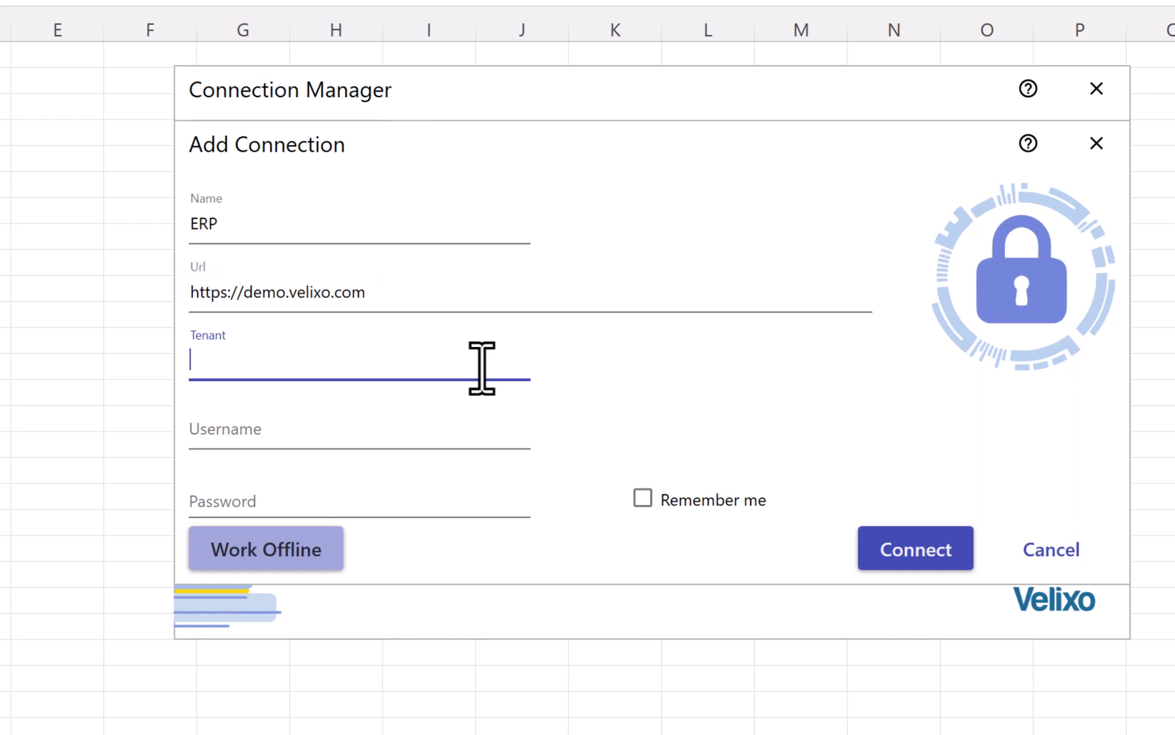
pyautogui.write('Company')
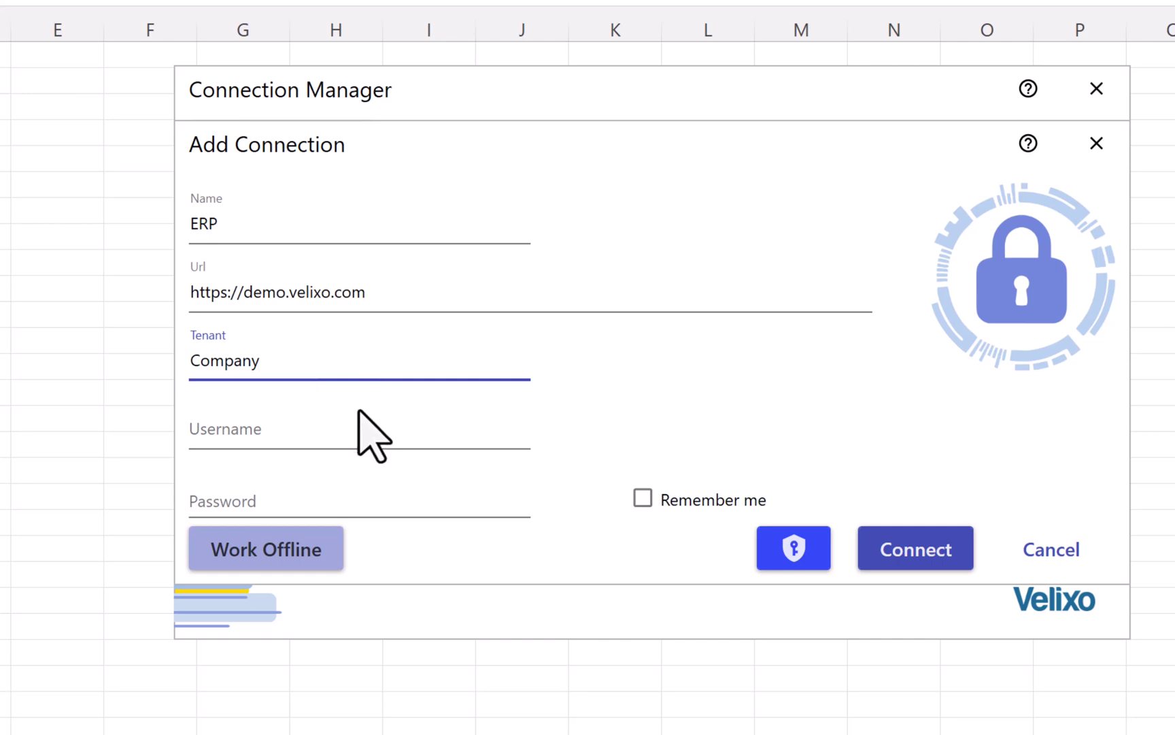
pyautogui.click(330, 432)
pyautogui.write('de')
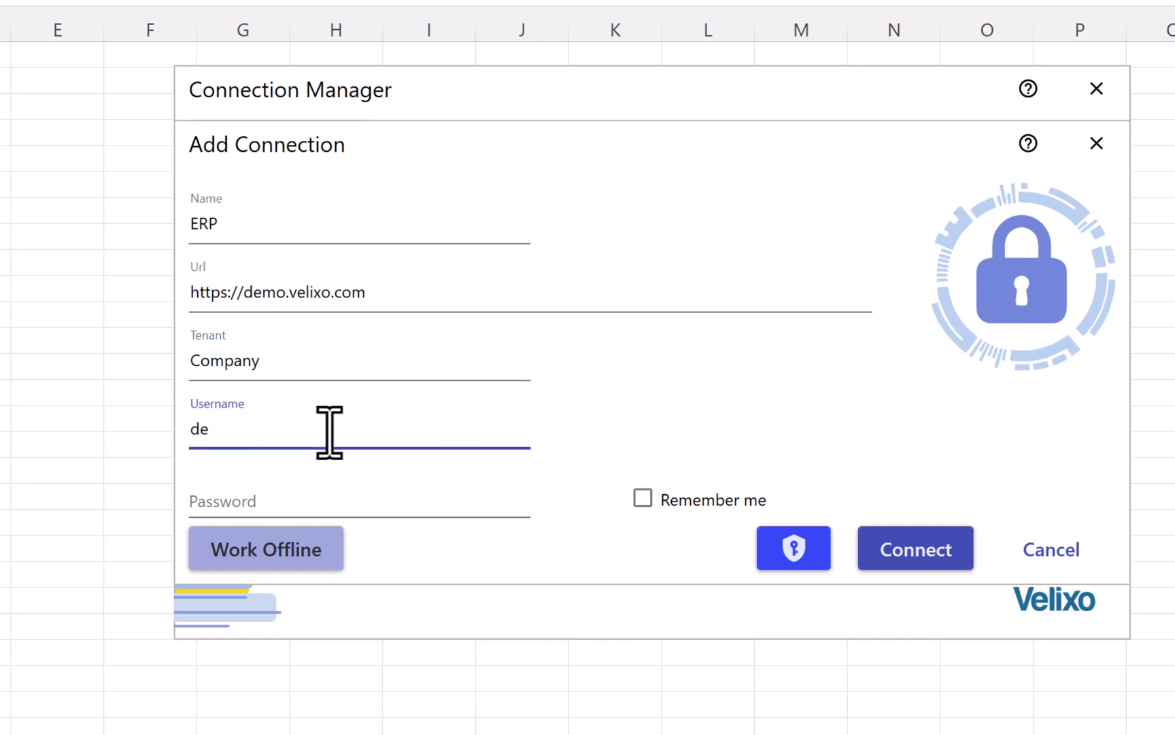
pyautogui.write('mo')
pyautogui.press('Tab')
pyautogui.write('demo')
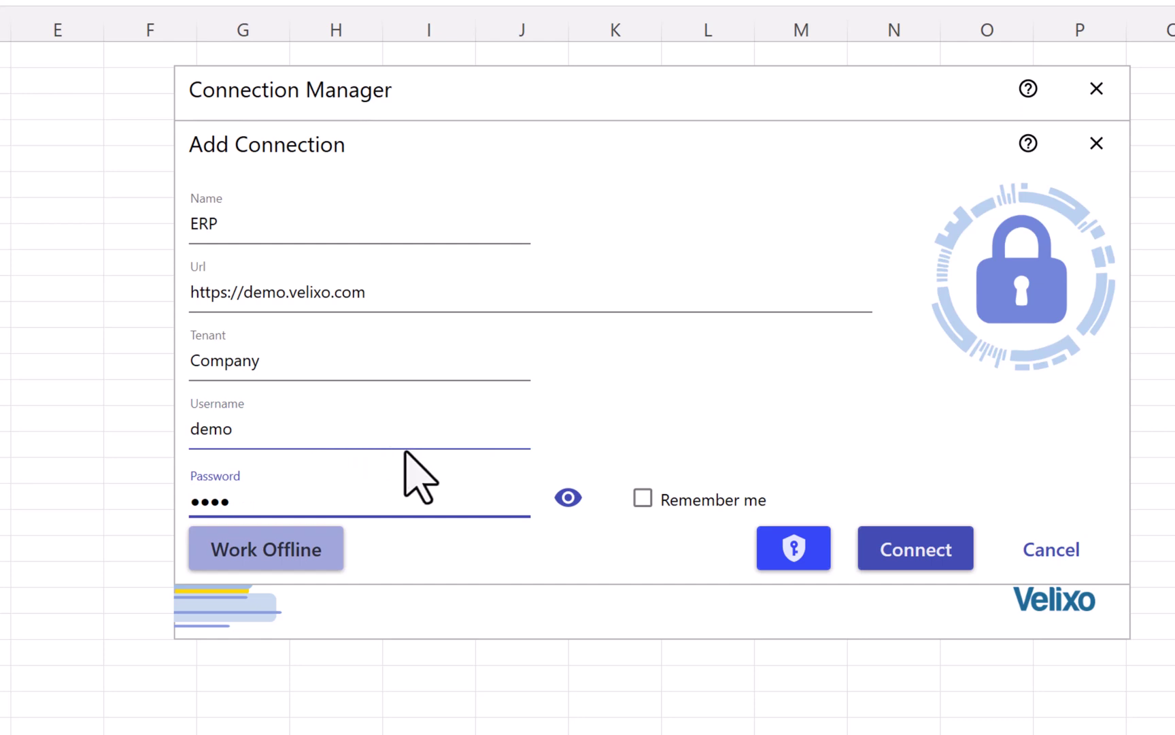
pyautogui.click(643, 498)
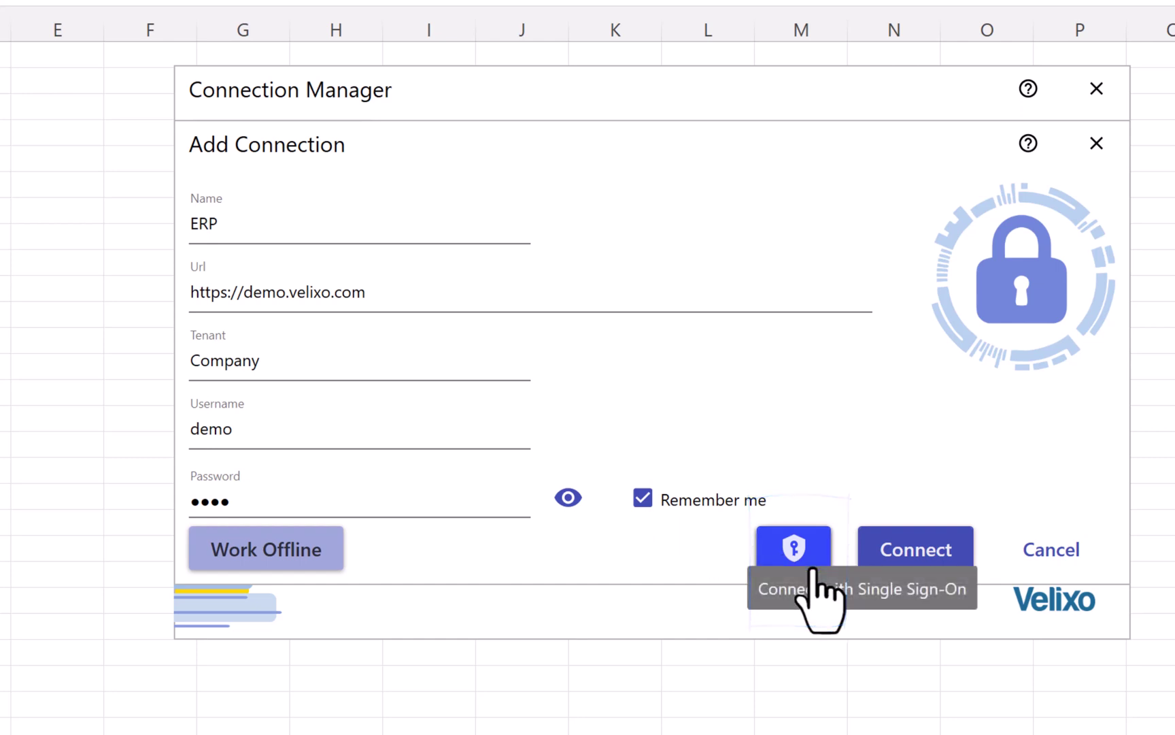
pyautogui.click(959, 555)
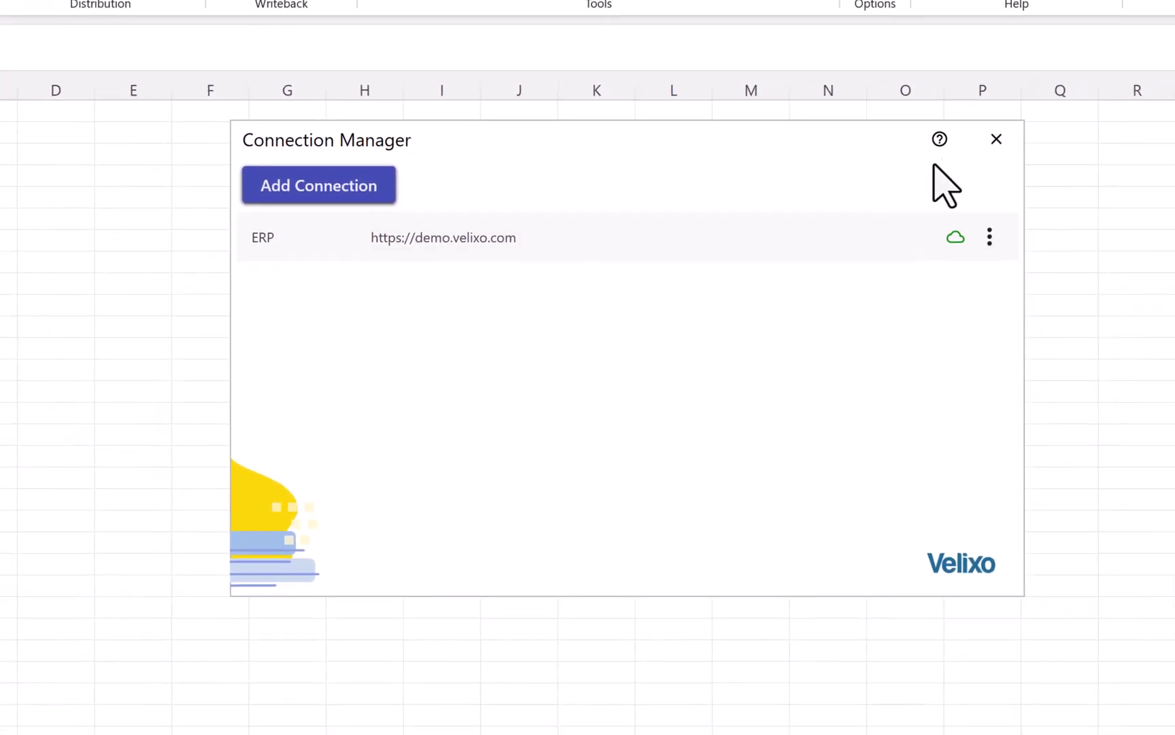
# - Close the Velixo Connection Manager dialog
pyautogui.click(956, 164)
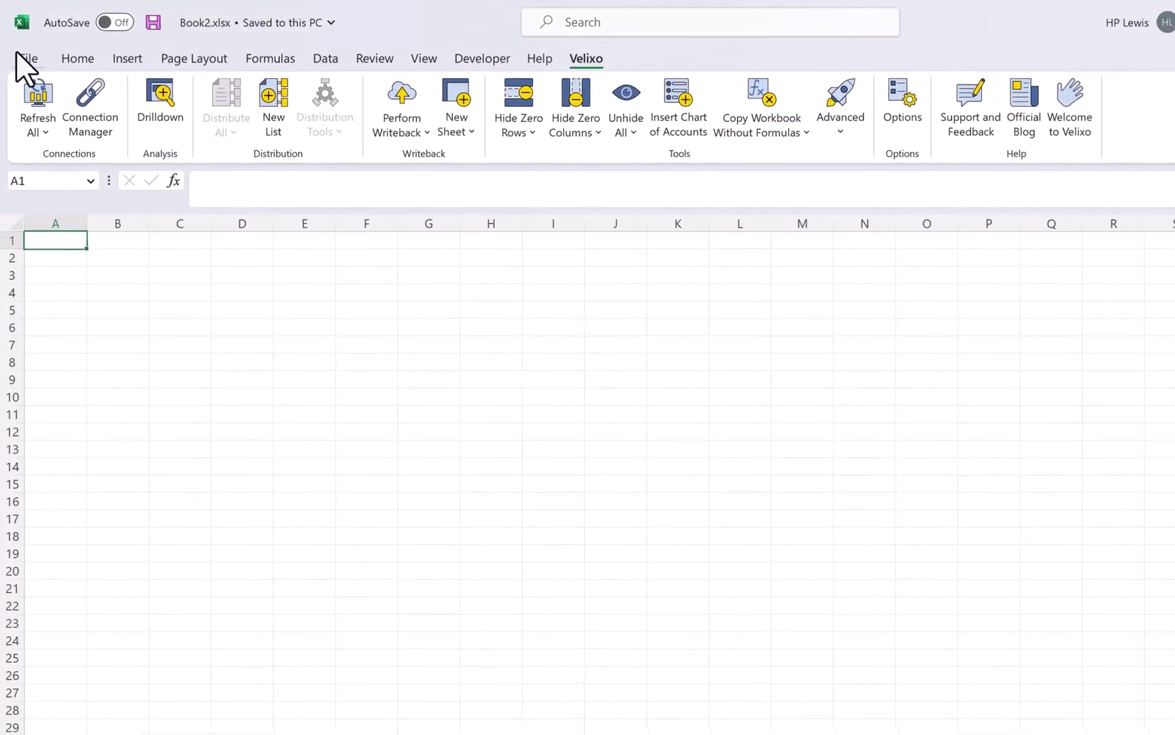
# - Save the workbook as the Excel template 'Velixo Template.xltx' and create a new workbook from it
pyautogui.click(26, 55)
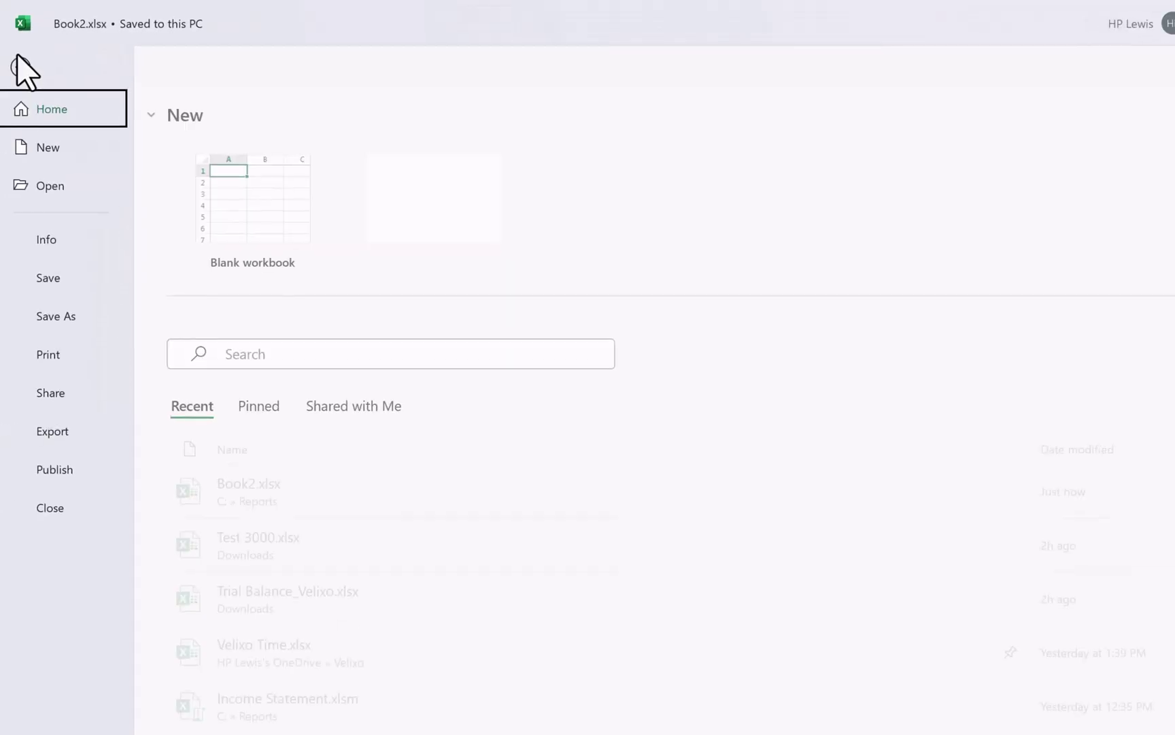
pyautogui.click(64, 333)
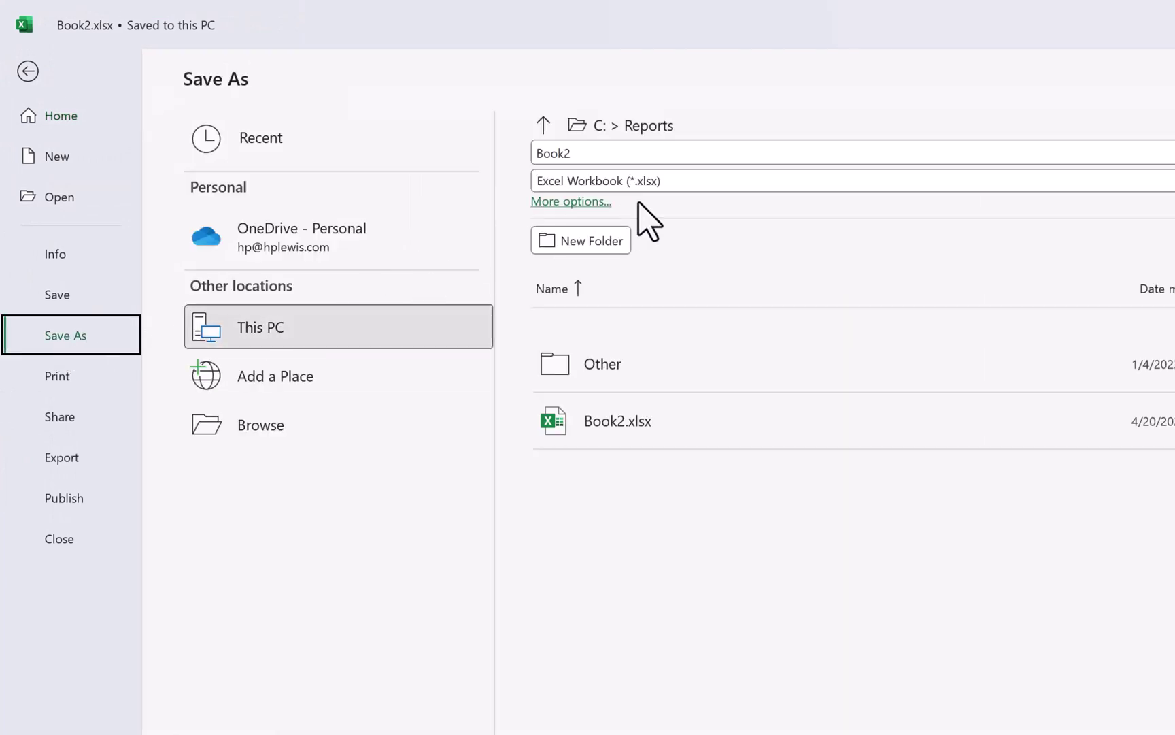
pyautogui.click(689, 180)
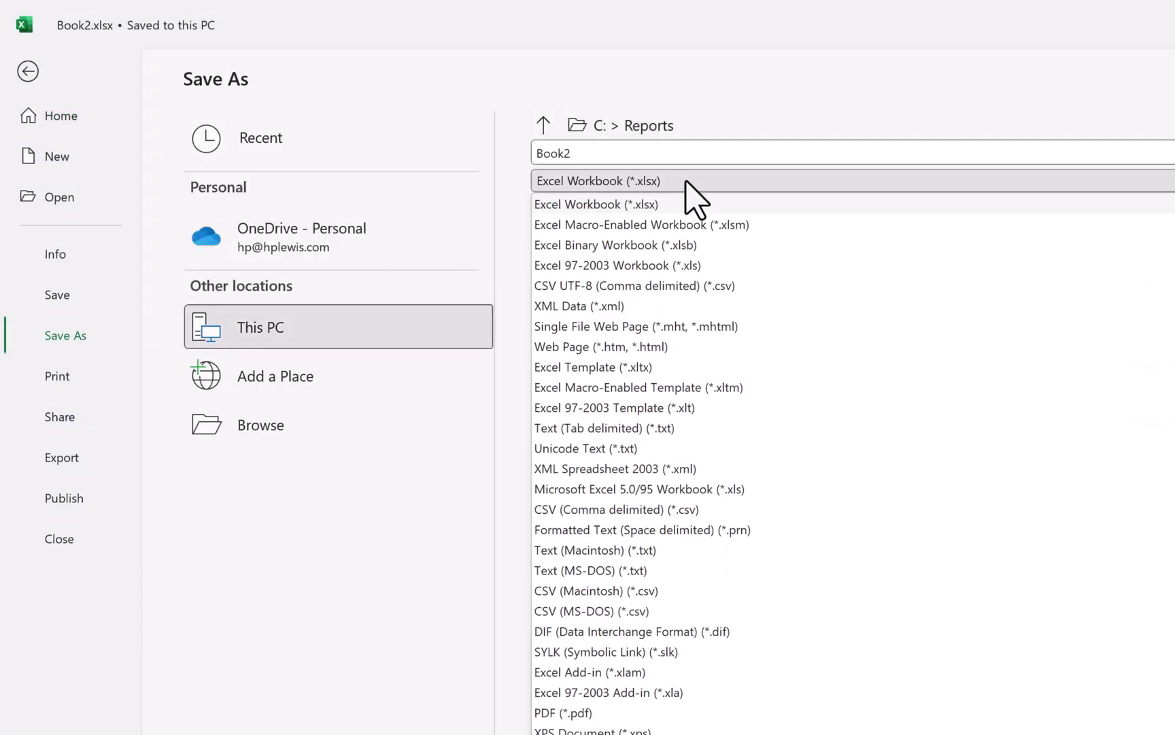
pyautogui.click(669, 368)
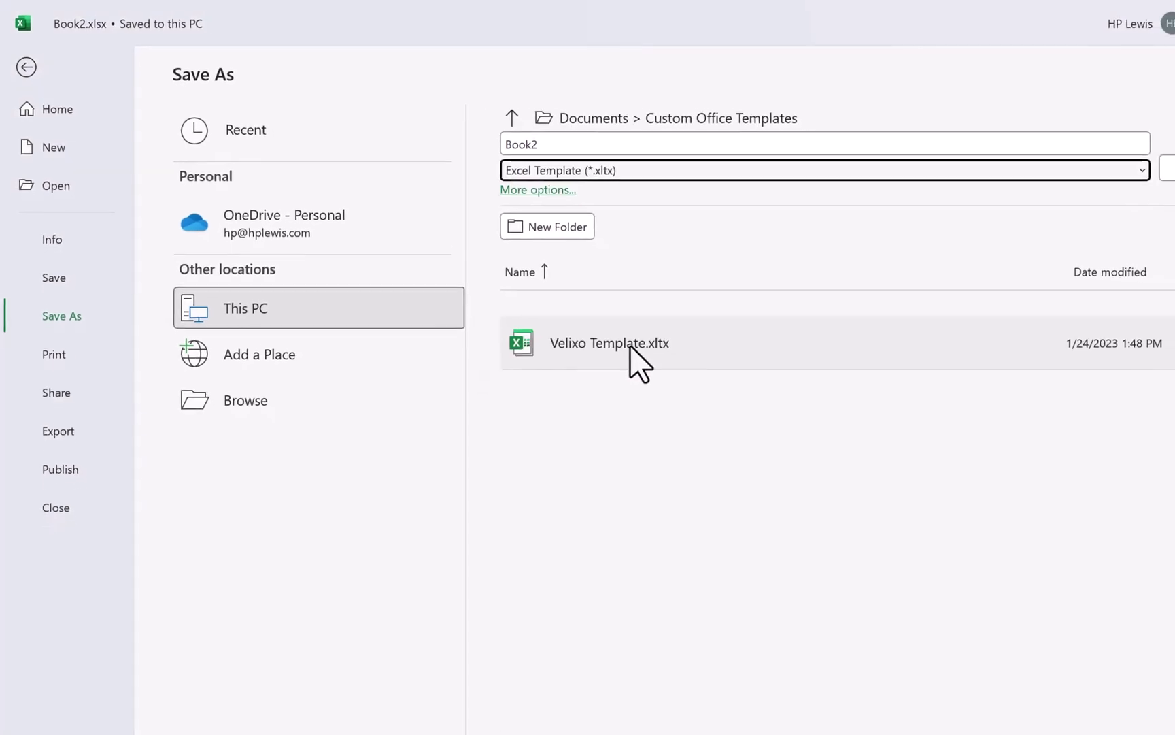
pyautogui.click(603, 330)
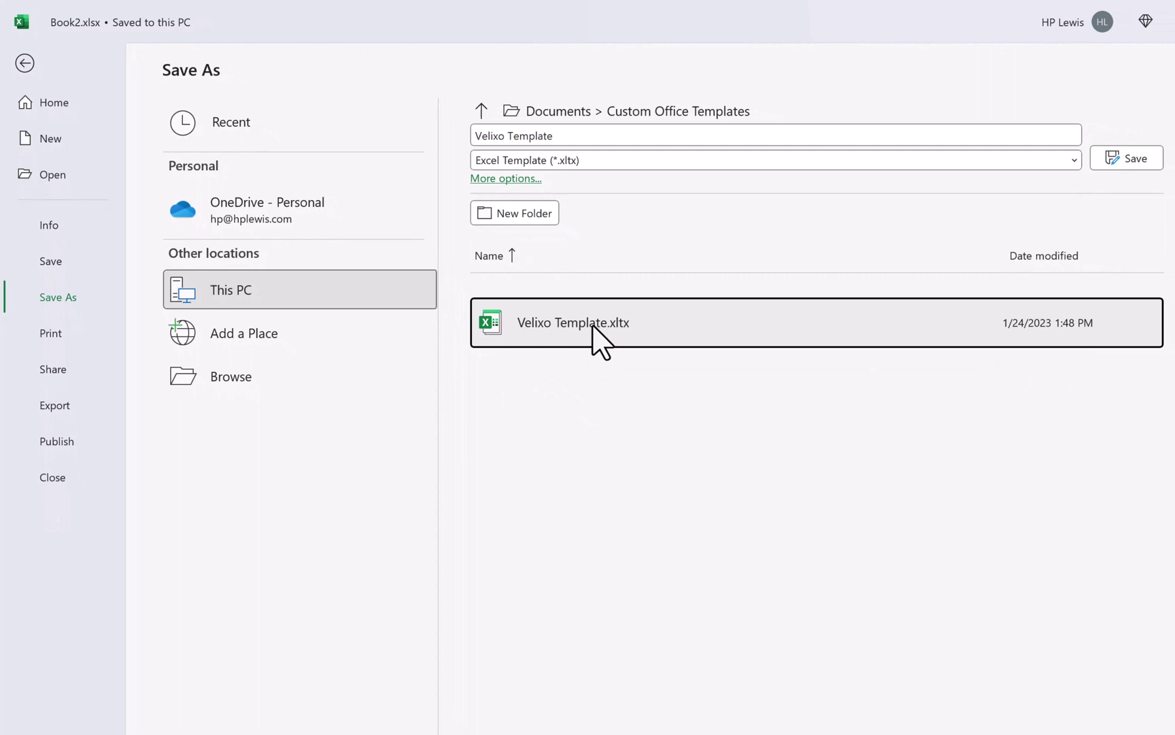
pyautogui.click(1127, 157)
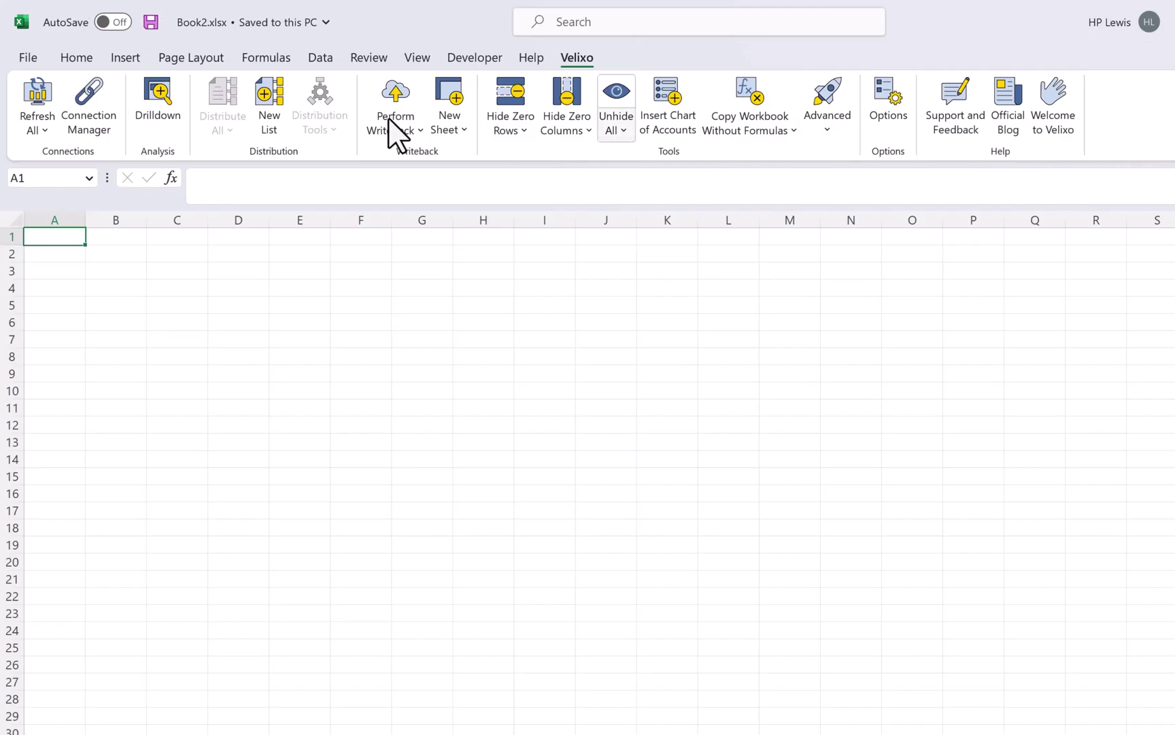
pyautogui.click(24, 55)
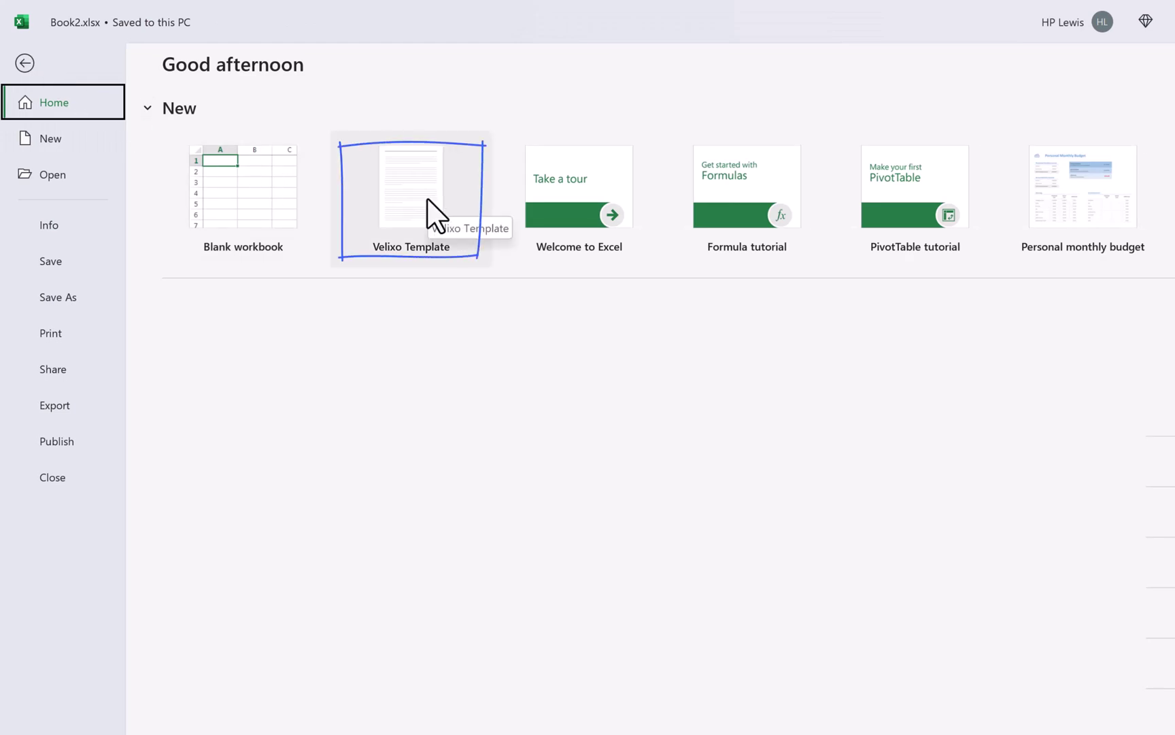
pyautogui.click(436, 217)
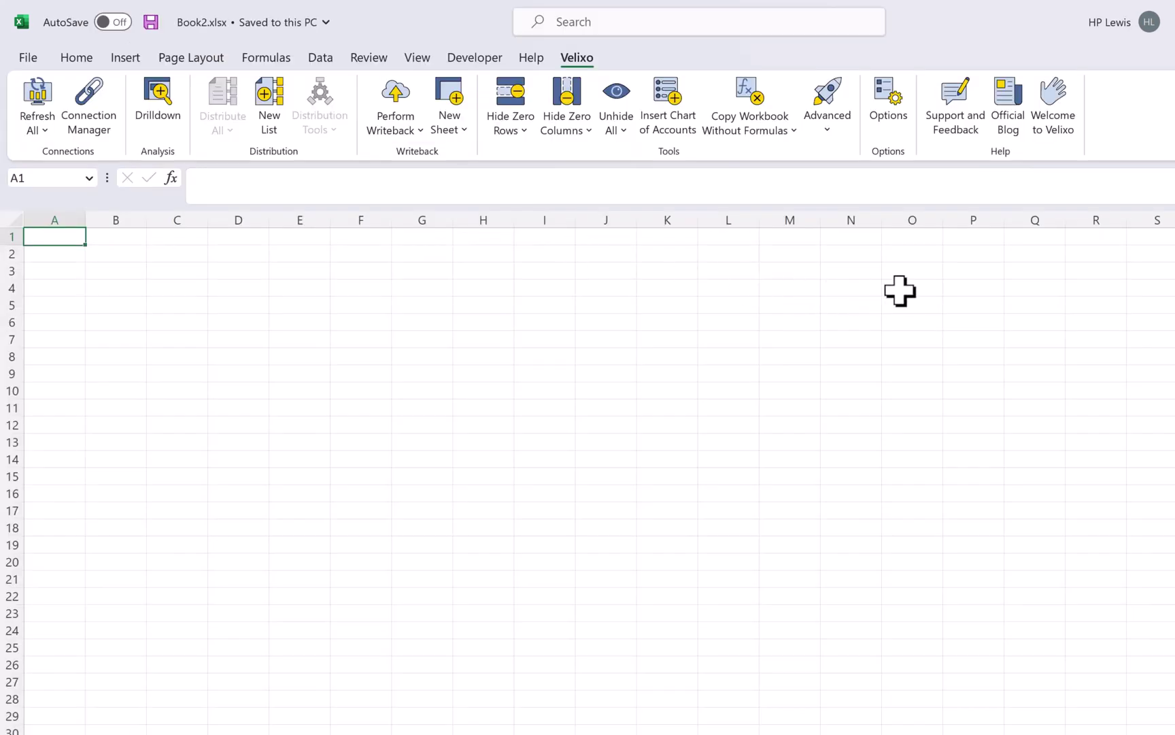